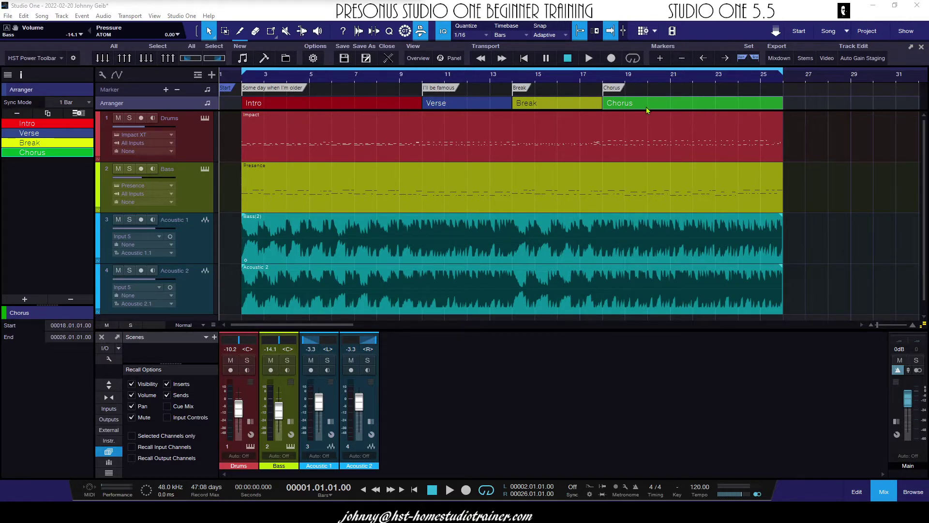
Step: Play the song from bar 9 where the Verse starts, then stop playback
left_click(400, 77)
key("space")
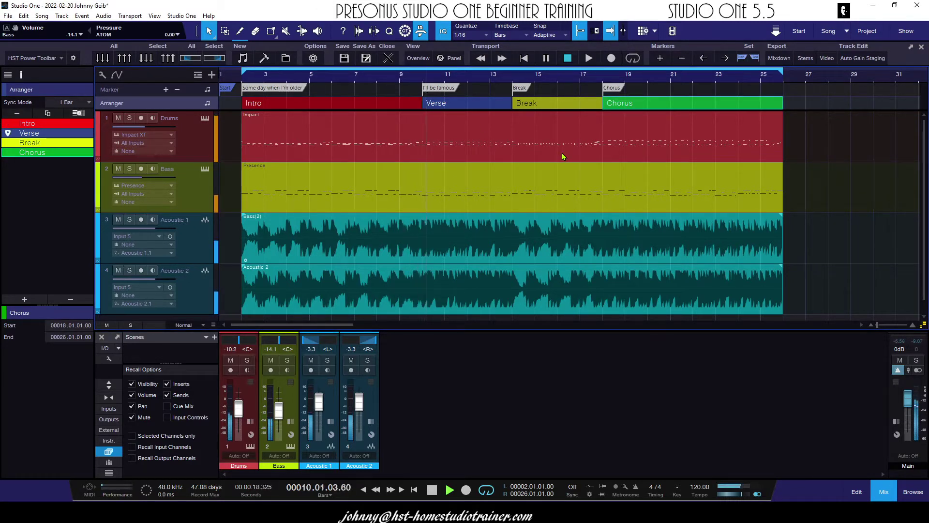
key("space")
left_click(195, 139)
left_click(197, 188)
left_click(199, 241)
left_click(196, 294)
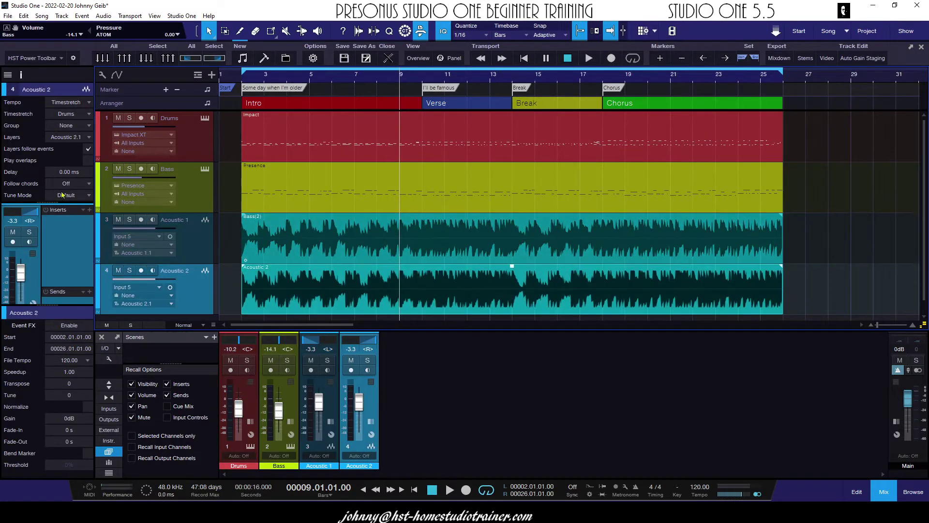
left_click(172, 104)
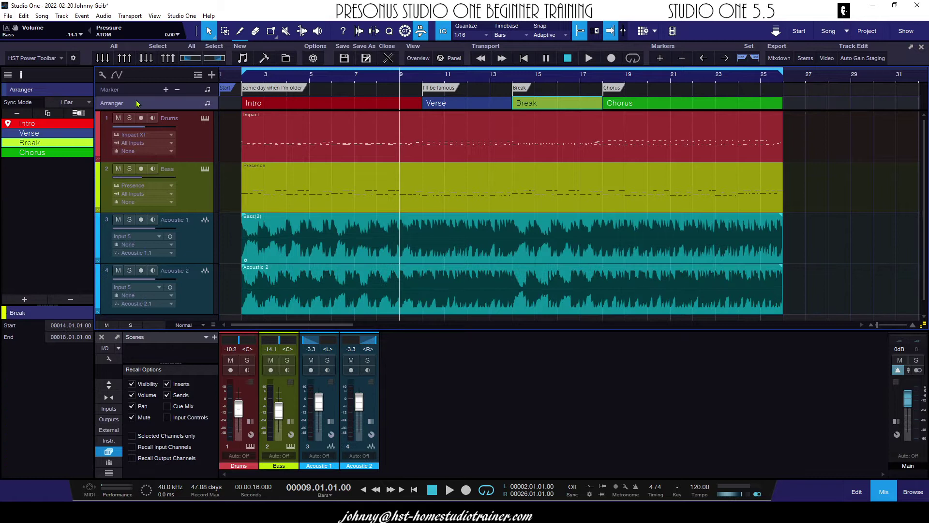
Step: Move the Chorus section to right after Intro and audition it from bar 17
left_click(635, 106)
left_click_drag(676, 105, 424, 110)
key("space")
key("space")
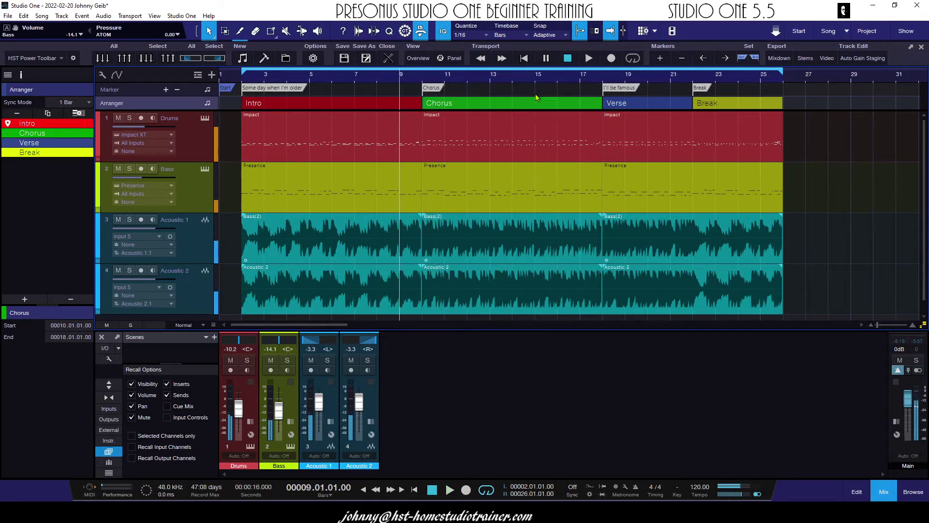
left_click(586, 78)
key("space")
key("space")
Step: Move the Break section in front of Verse and play from just before bar 17
left_click(692, 104)
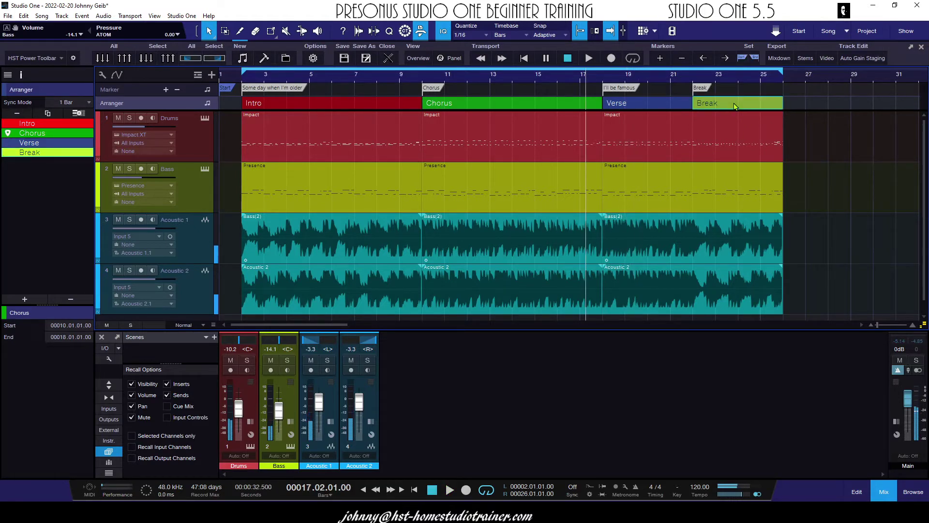
left_click_drag(689, 107, 600, 103)
left_click(575, 79)
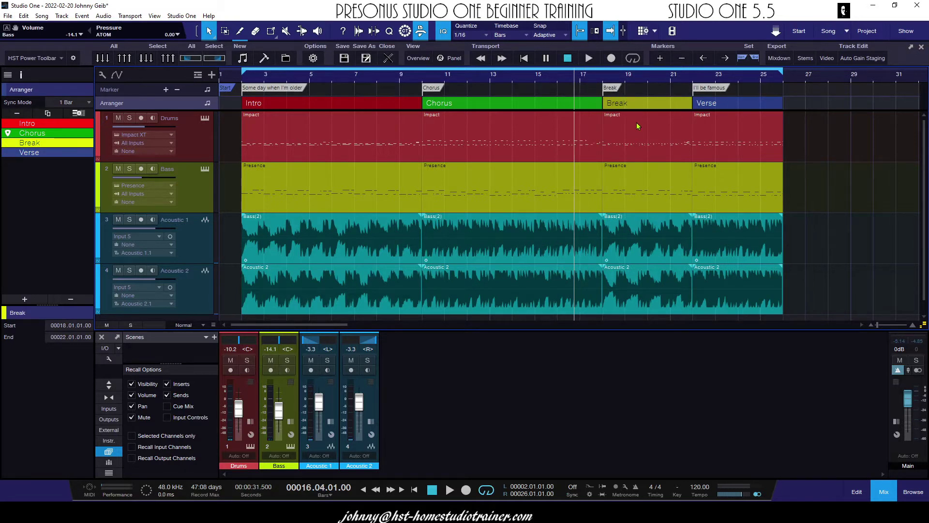
key("space")
Step: Move Intro after Break, then audition the new order from bar 1, bar 12 and bar 21
left_click_drag(62, 124, 56, 151)
left_click(237, 78)
key("space")
key("space")
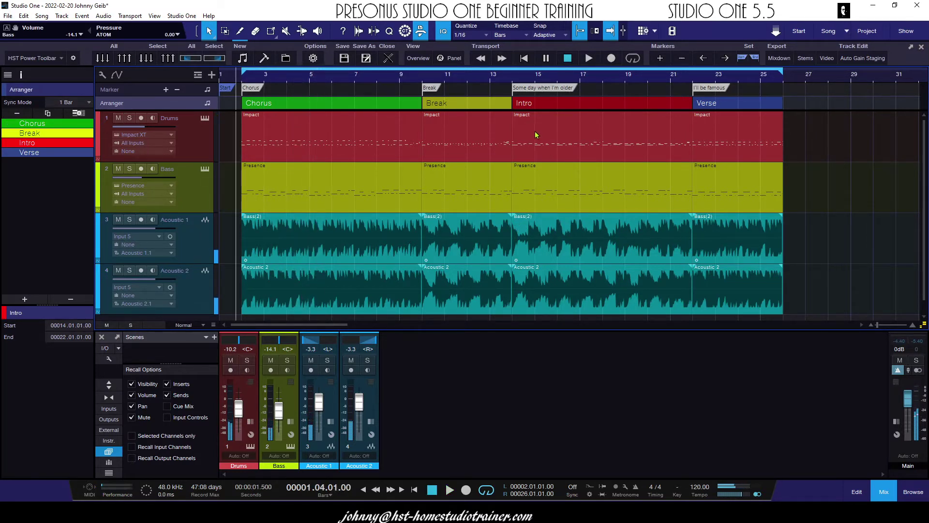
double_click(484, 77)
left_click(675, 76)
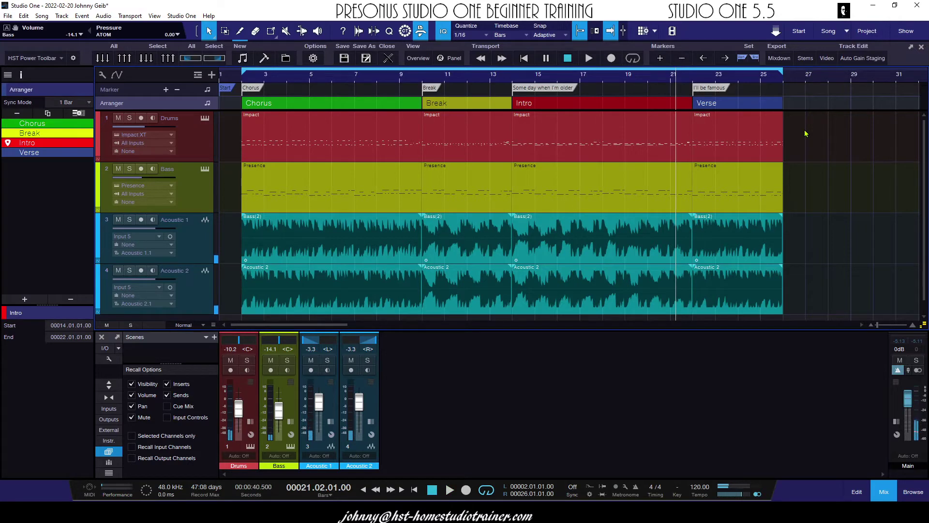
Step: Undo the section moves to restore Intro, Verse, Break, Chorus, and open the Intro section's menu
key("ctrl+z")
key("ctrl+z")
key("ctrl+z")
key("ctrl+z")
key("ctrl+z")
key("ctrl+z")
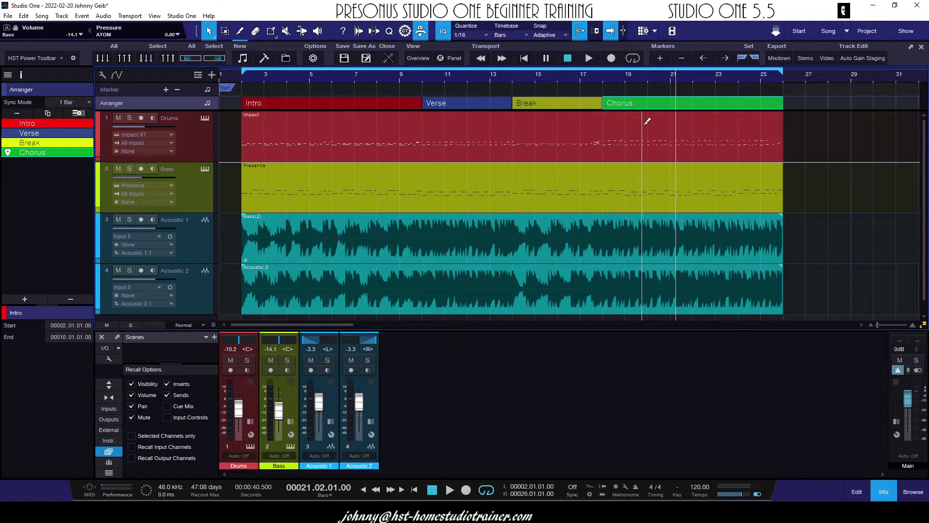
right_click(360, 105)
Step: Select all events in the Intro section, set the playhead to bar 6, then deselect them
left_click(405, 124)
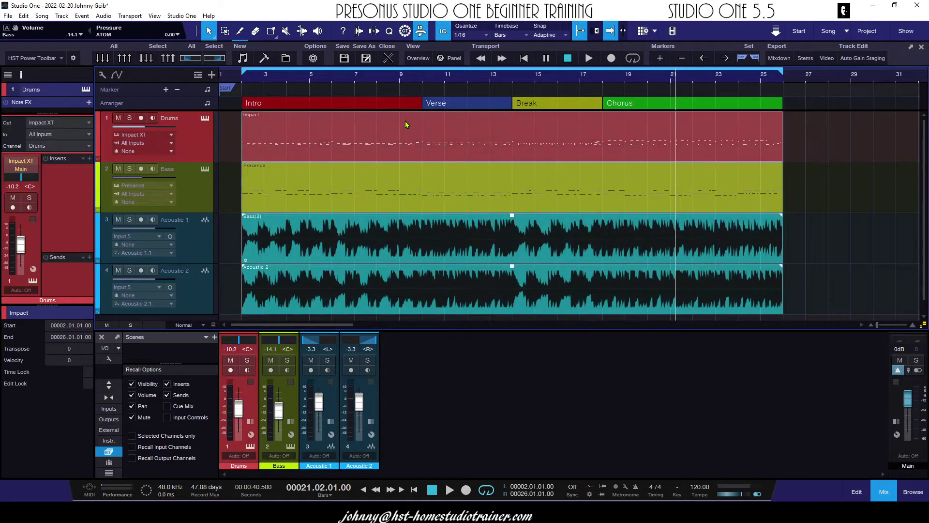
left_click(347, 82)
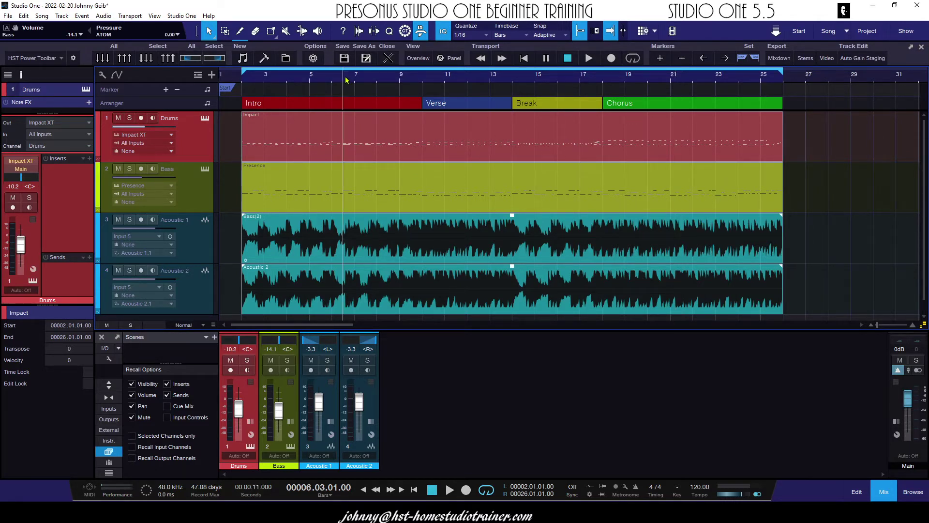
left_click(841, 251)
Step: Switch to the Line tool from the quick tool palette and bring up the Intro section's actions
right_click(421, 174)
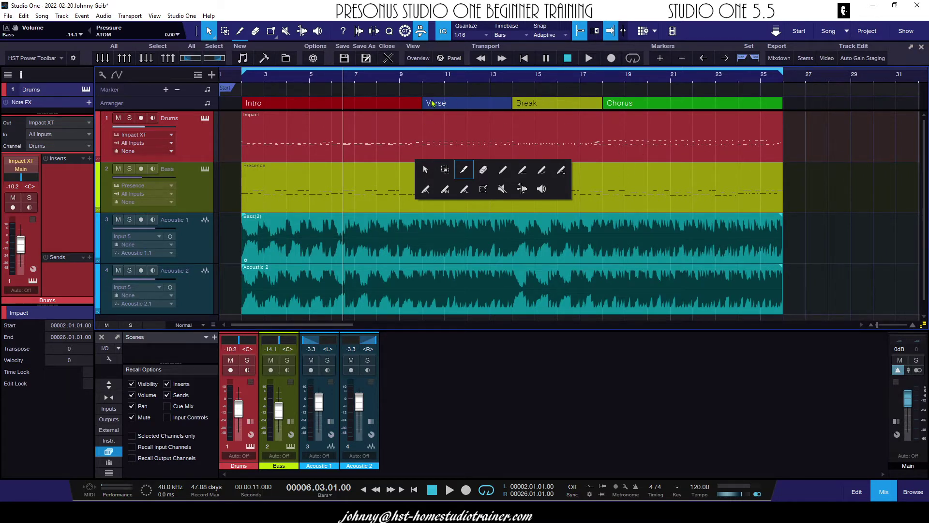
left_click(425, 189)
left_click(503, 170)
left_click(609, 208)
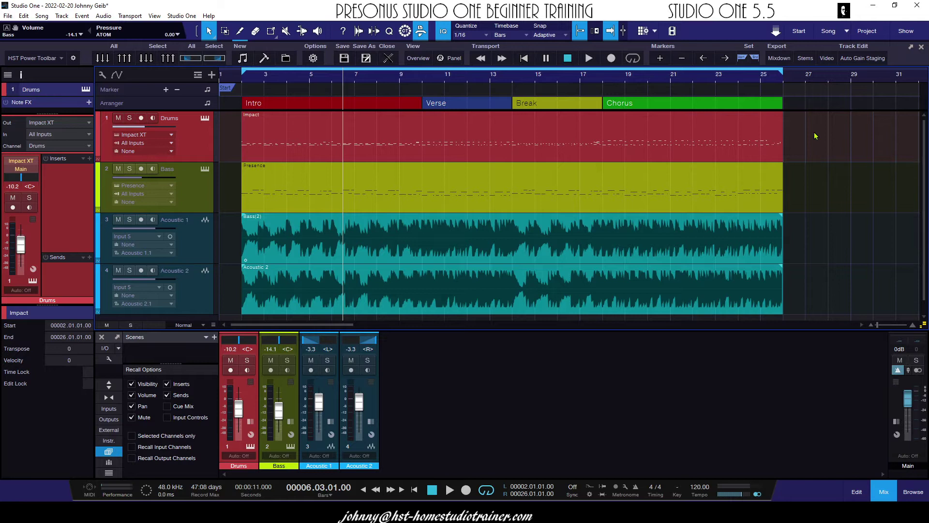
right_click(388, 102)
Step: Copy the Verse section and paste it after the Chorus at bar 26
left_click(822, 144)
right_click(456, 106)
left_click(476, 190)
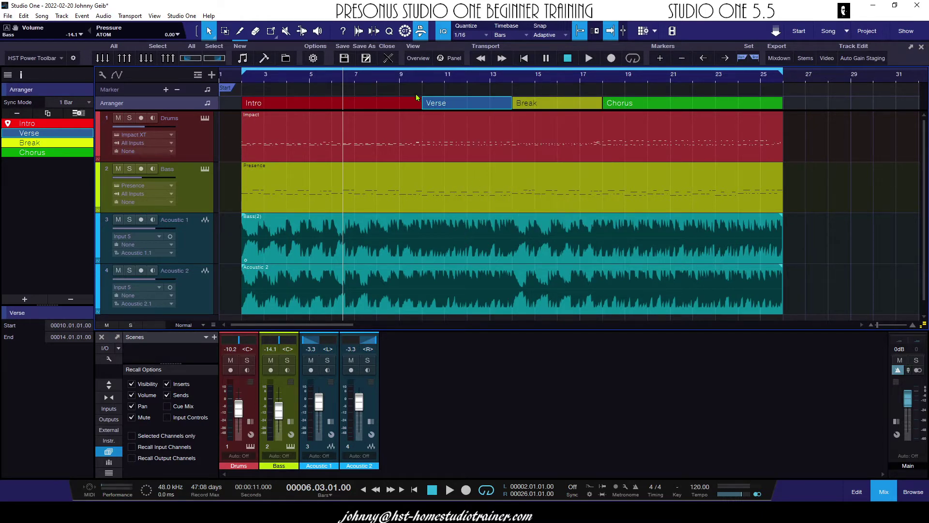
left_click(784, 81)
right_click(792, 107)
left_click(651, 226)
Step: Zoom out, duplicate the pasted Verse copy with Ctrl+D, then undo the extra duplicates
key("w")
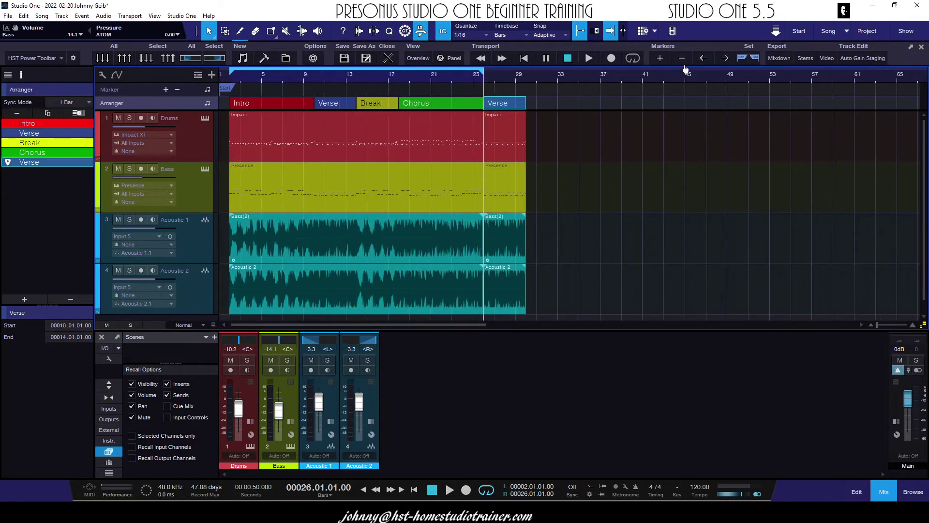
right_click(507, 105)
left_click(559, 91)
left_click(511, 105)
key("ctrl+d")
key("ctrl+d")
key("ctrl+d")
key("ctrl+d")
key("ctrl+d")
key("ctrl+z")
key("ctrl+z")
key("ctrl+z")
key("ctrl+z")
key("ctrl+z")
key("ctrl+z")
Step: Open the Chorus section's context menu and dismiss it without choosing anything
right_click(463, 106)
left_click(654, 153)
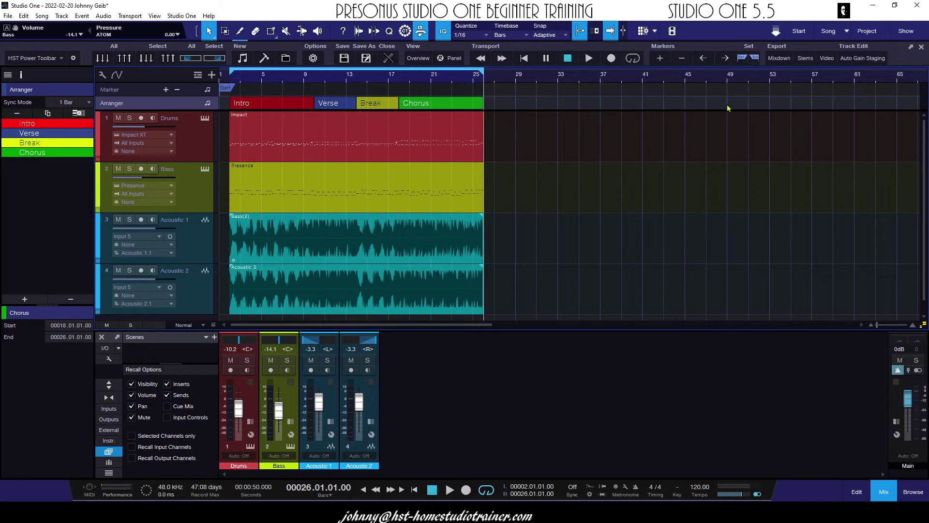
Step: Zoom in on bars 1–31 and select a range from the Chorus back to the Verse
left_click_drag(266, 78, 327, 103)
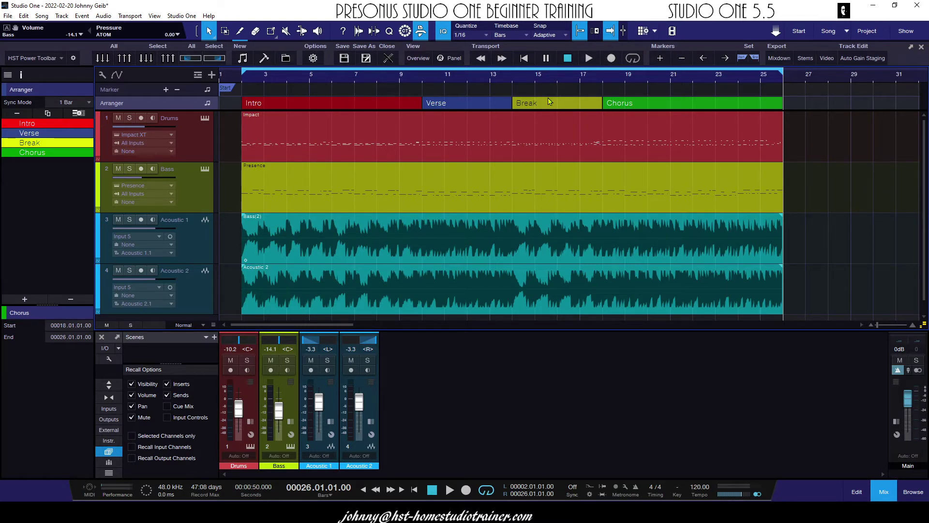
mouse_move(802, 104)
left_mouse_down()
mouse_move(483, 97)
mouse_move(307, 110)
left_mouse_up()
Step: Delete all arranger sections, then select the Presence event on Bass and the Impact event on Drums
key("Delete")
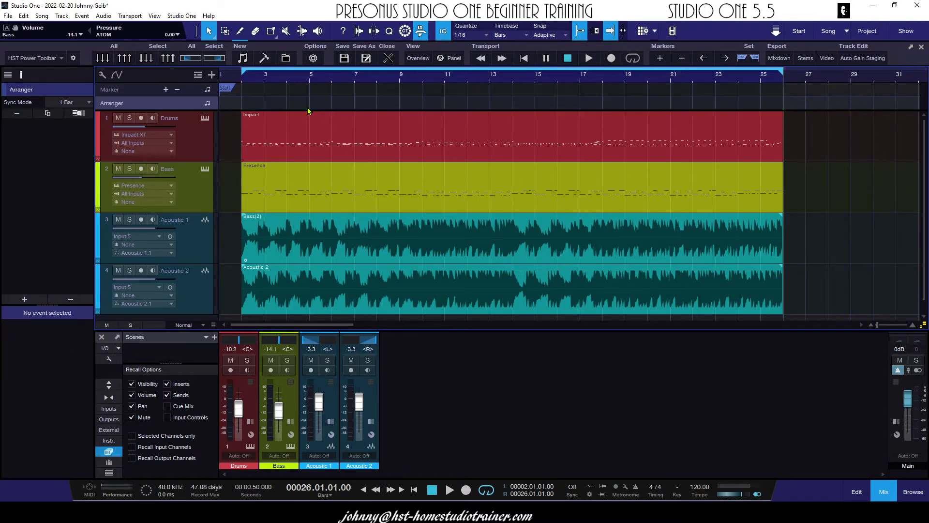
left_click(507, 184)
left_click(297, 125)
Step: Create an Intro arranger section, trim it to end at bar 10, and audition it from bar 4
double_click(250, 106)
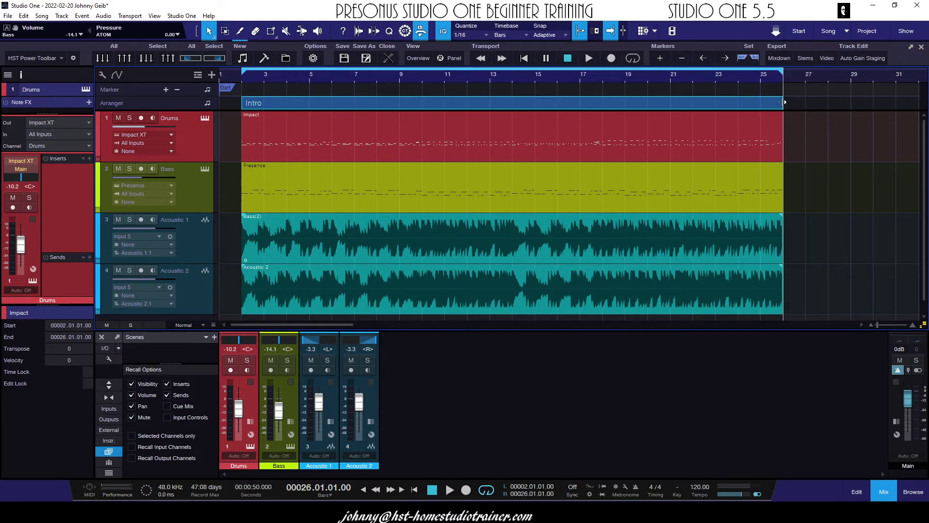
left_click_drag(784, 104, 338, 105)
left_click(300, 80)
key("space")
key("space")
left_click_drag(344, 102, 422, 102)
left_click(405, 79)
key("space")
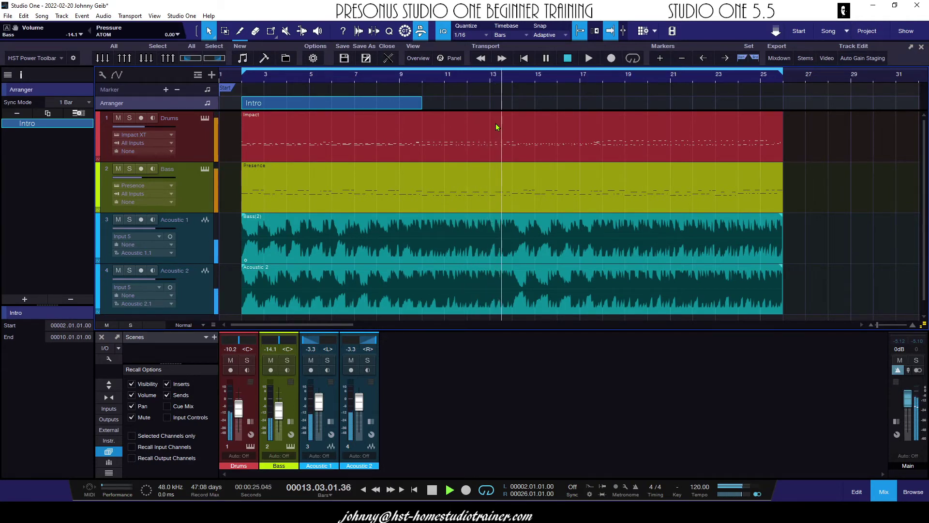
Step: Add a Verse section after the Intro and set it to end at bar 14
key("space")
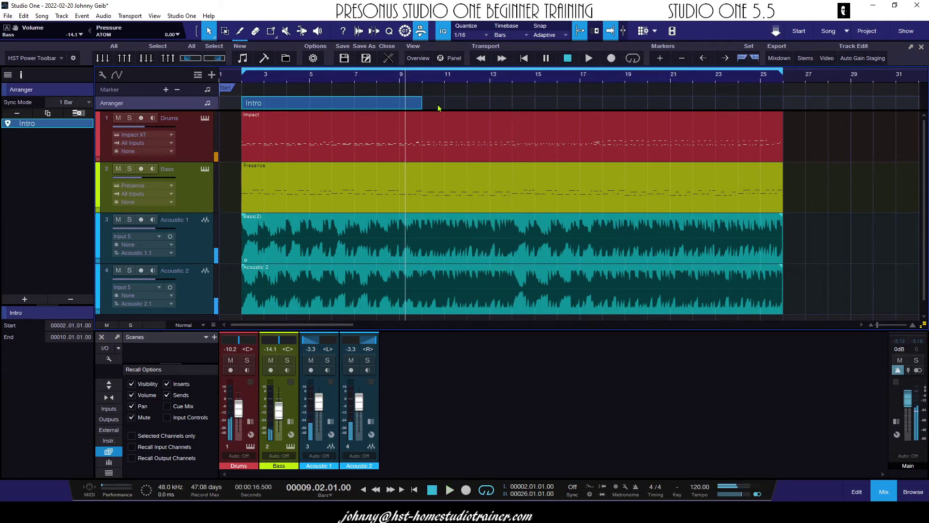
double_click(437, 108)
left_click_drag(786, 105, 490, 104)
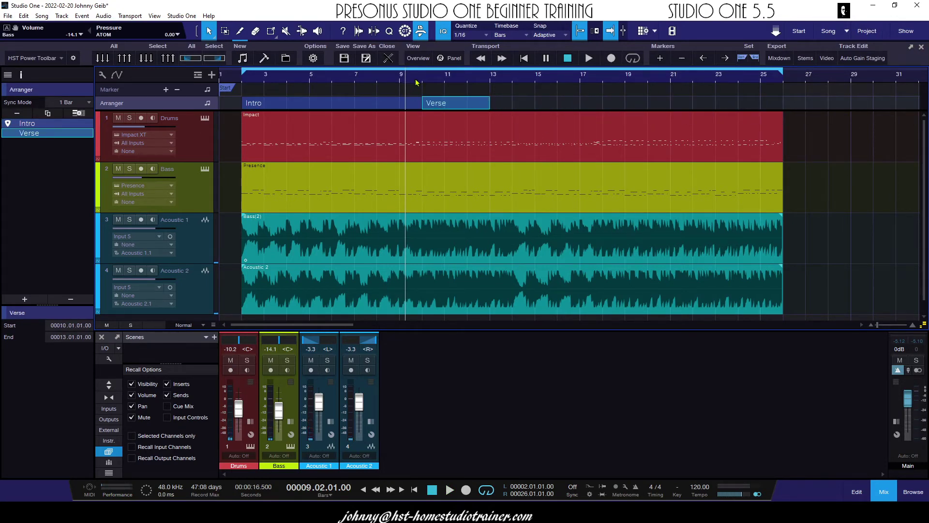
left_click(415, 82)
key("space")
left_click_drag(493, 105, 511, 104)
key("space")
left_click_drag(507, 103, 517, 104)
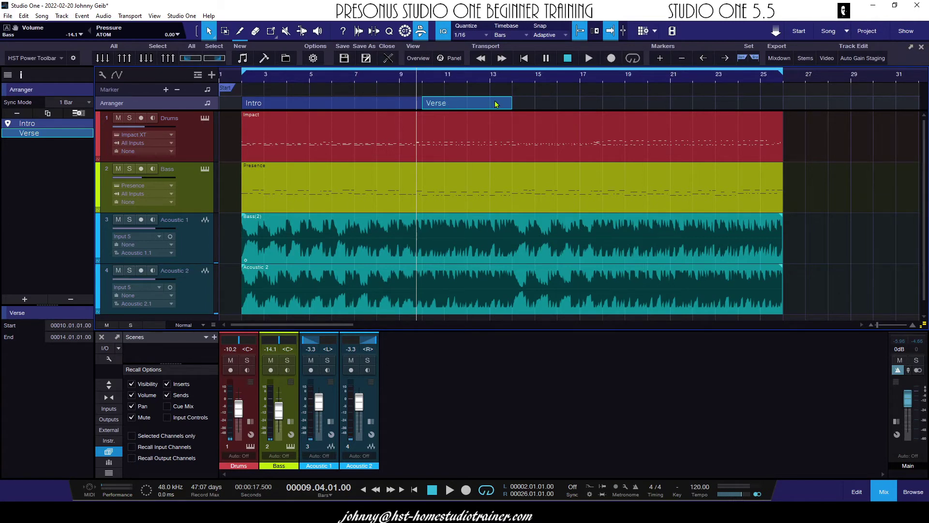
Step: Add a Chorus section after the Verse, ending near bar 17
double_click(519, 107)
left_click_drag(557, 105, 622, 108)
key("ctrl+z")
left_click_drag(785, 103, 589, 104)
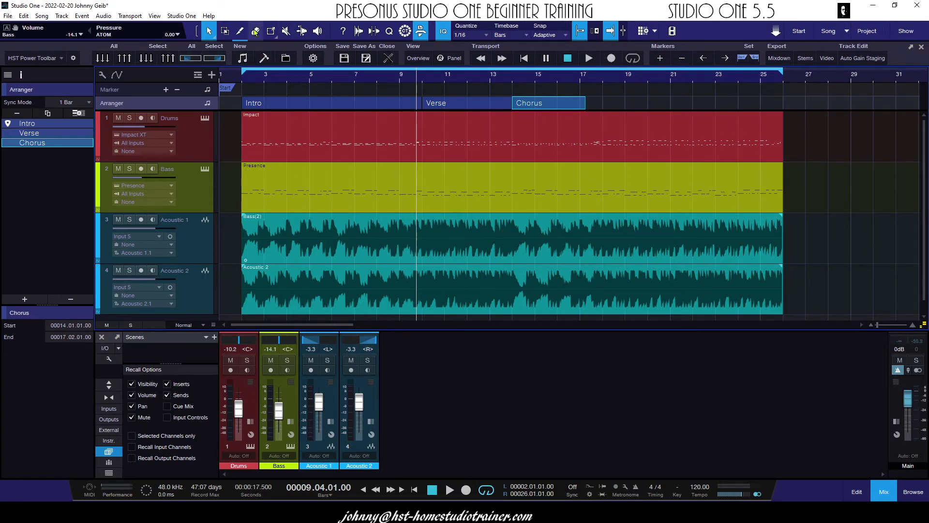
Step: Try drawing a Bridge section with the Paint tool's Freehand mode, then undo it
left_click(277, 39)
left_click(277, 38)
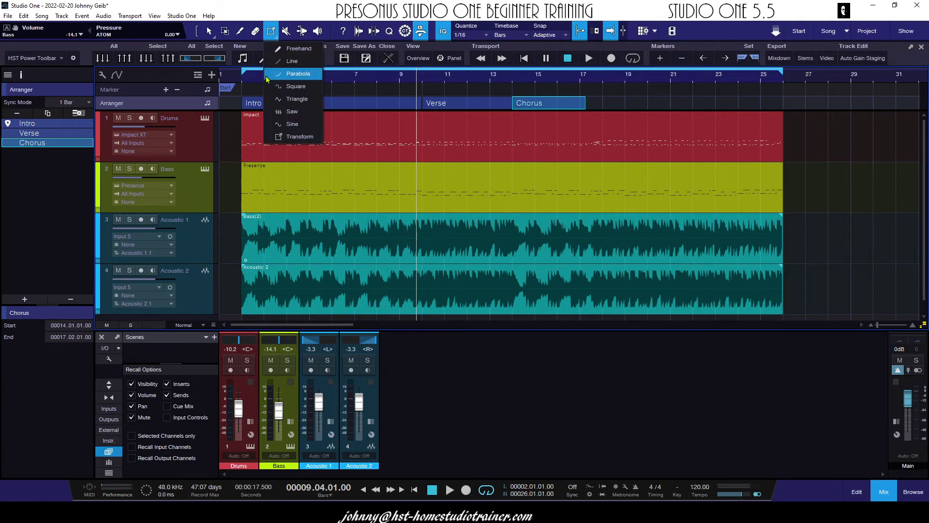
left_click(287, 49)
left_click_drag(625, 102, 692, 102)
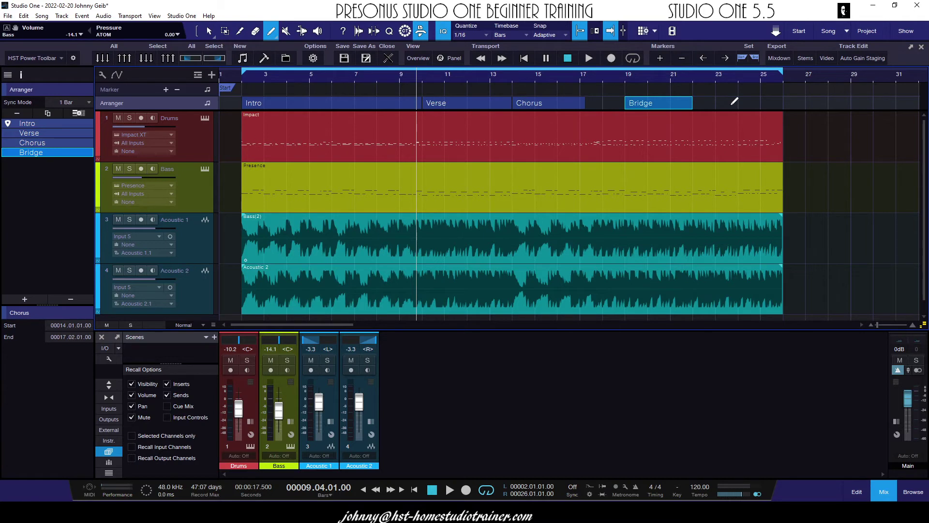
key("ctrl+z")
Step: With the Arrow tool, extend the Chorus end to bar 18 while playing from bar 16
left_click(559, 81)
key("space")
key("space")
left_click(209, 31)
left_click_drag(585, 103, 605, 106)
key("space")
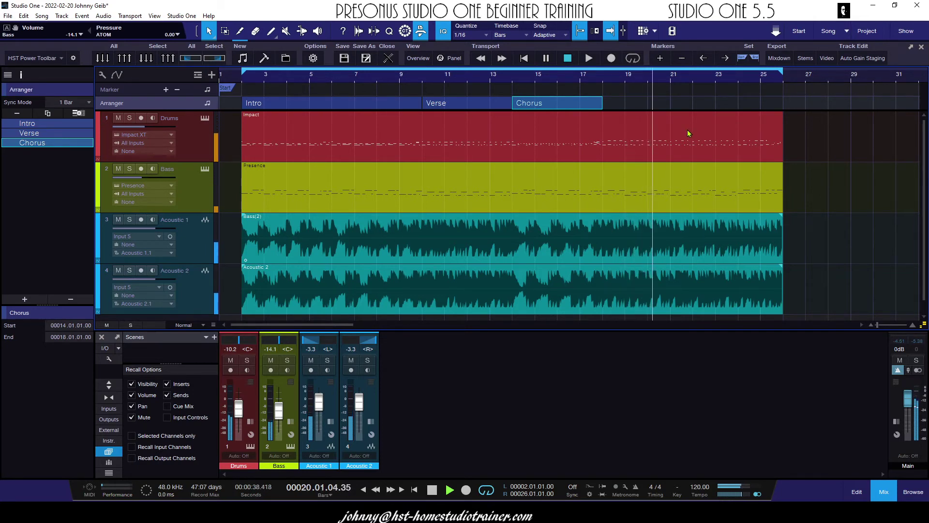
Step: Add a Bridge section from bar 18 and insert it at bar 14, before the Chorus
key("space")
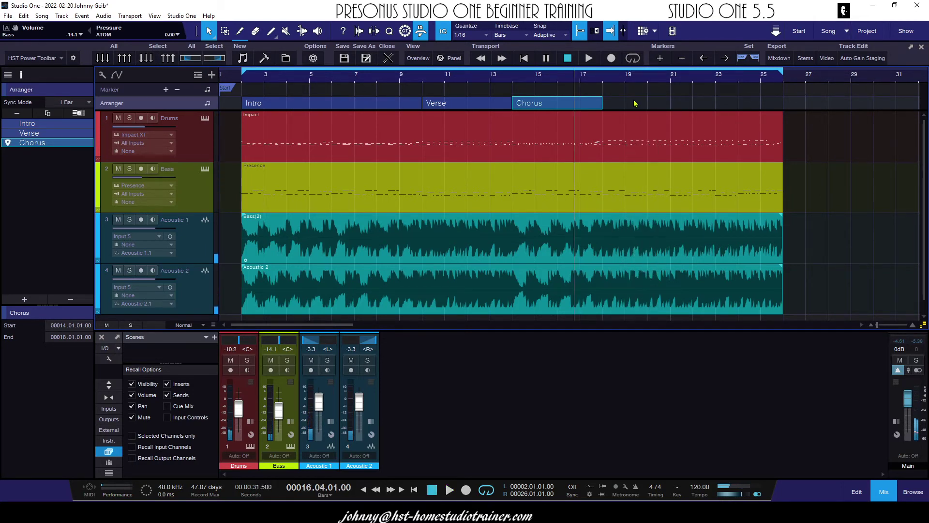
double_click(635, 103)
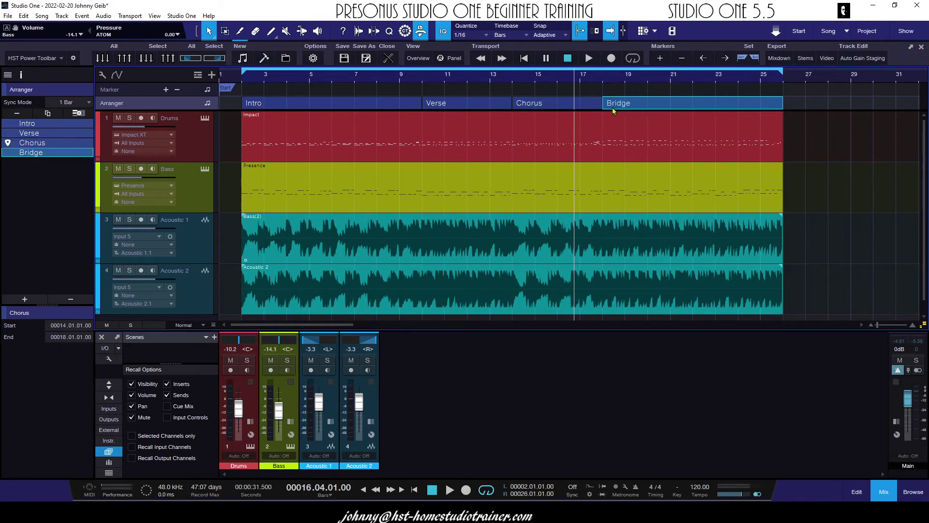
key("space")
key("space")
left_click_drag(666, 109, 513, 108)
left_click(494, 81)
key("space")
key("space")
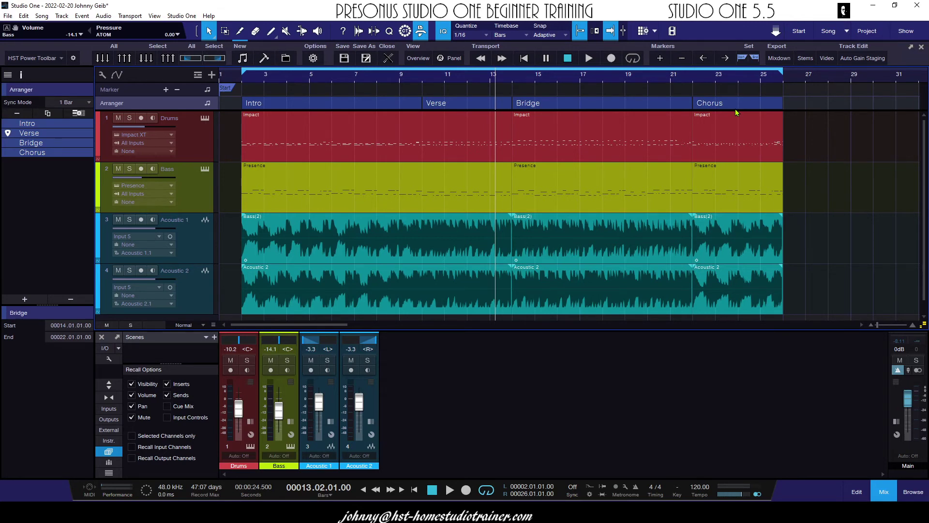
Step: Pick colour swatches from each section's context menu: Intro magenta, Bridge yellow-green, Chorus green
right_click(366, 104)
mouse_move(373, 110)
left_click(518, 120)
right_click(568, 105)
mouse_move(572, 108)
left_click(694, 124)
right_click(737, 106)
mouse_move(742, 107)
left_click(758, 186)
key("Escape")
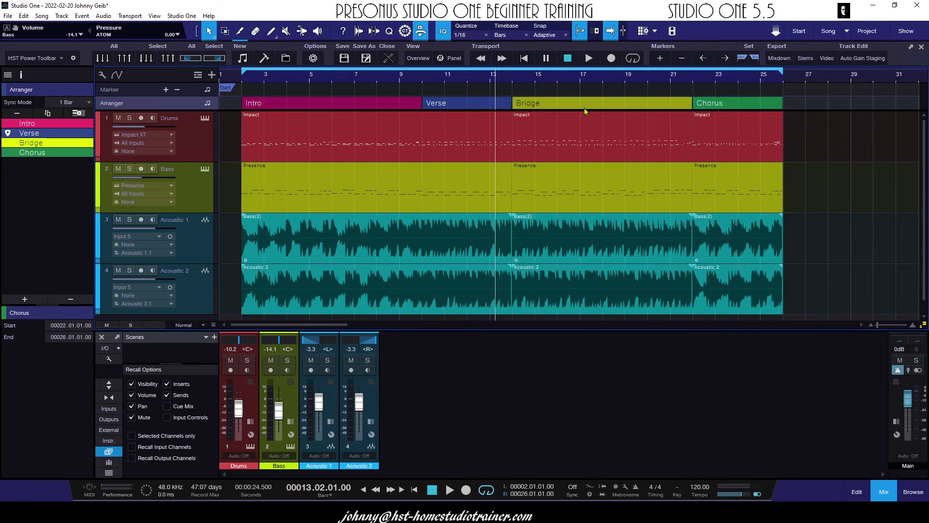
Step: Select the range spanning all arranger sections and open their context menu
left_click_drag(798, 105, 318, 102)
right_click(567, 105)
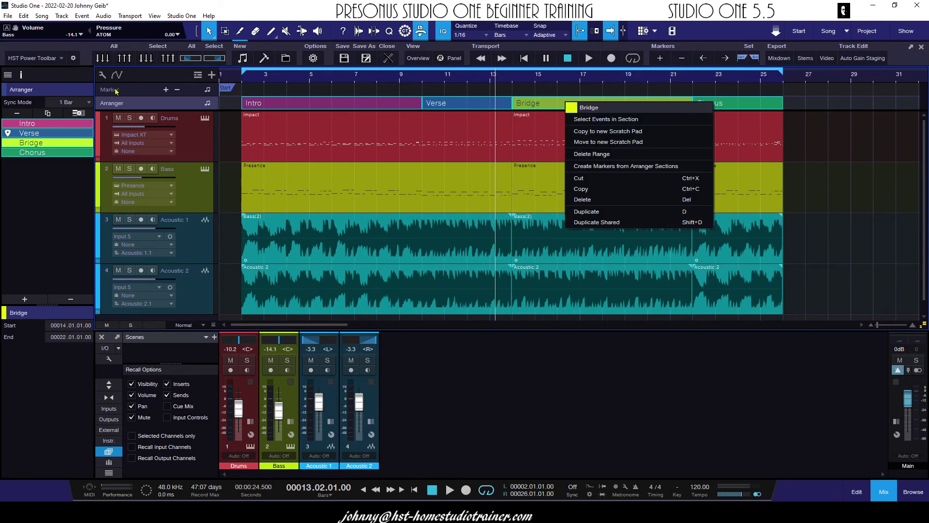
Step: Rename the Intro marker to 'I am the song of the year'
right_click(249, 89)
left_click(275, 94)
type("I am the")
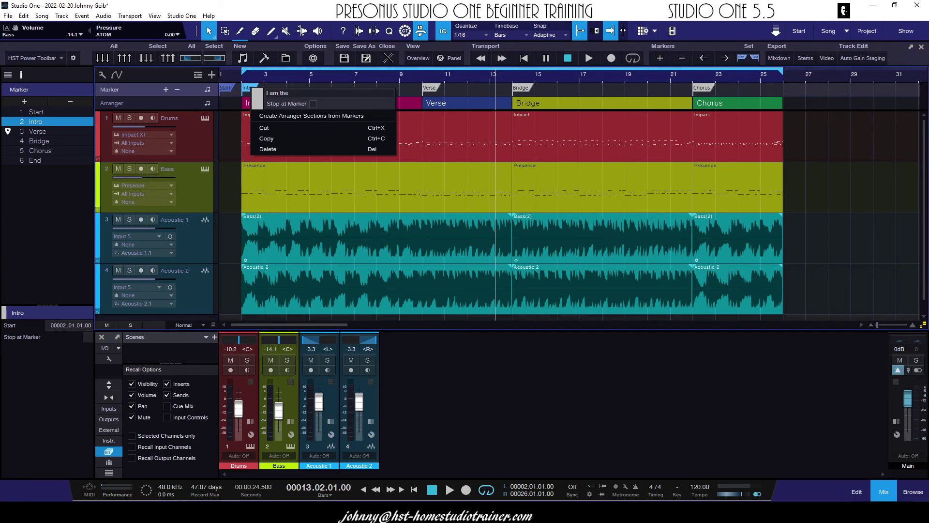
type(" song of the year")
key("Return")
Step: Rename the Verse marker to 'Yes I am'
left_click(377, 76)
double_click(431, 89)
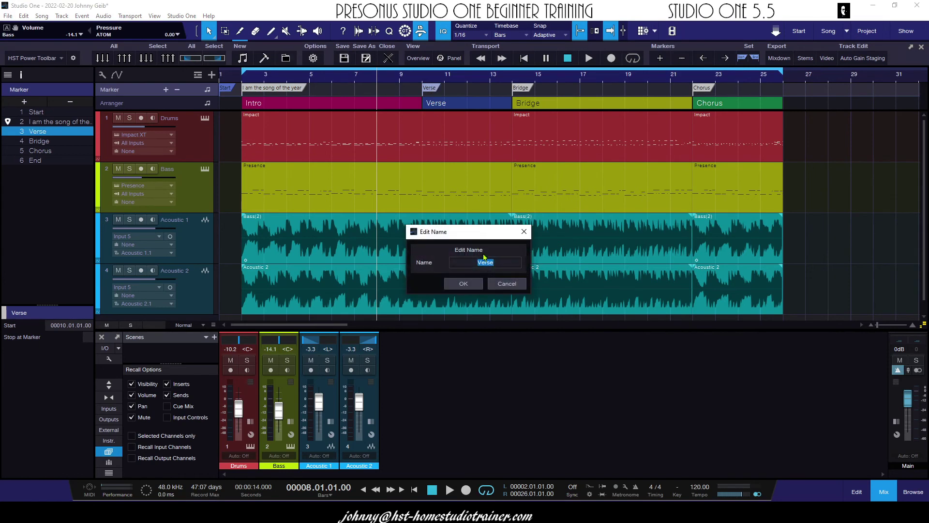
left_click(524, 232)
double_click(431, 90)
type("Yes I am")
key("Return")
Step: Move the Bridge section to the song's end and the Verse section after the Chorus
left_click(531, 105)
left_click_drag(541, 107, 780, 103)
left_click(437, 102)
left_click_drag(449, 103, 601, 107)
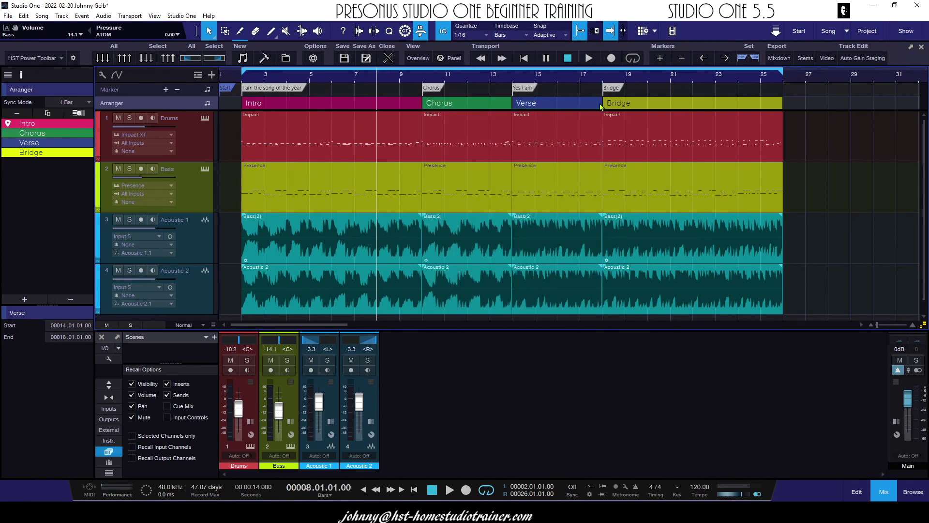